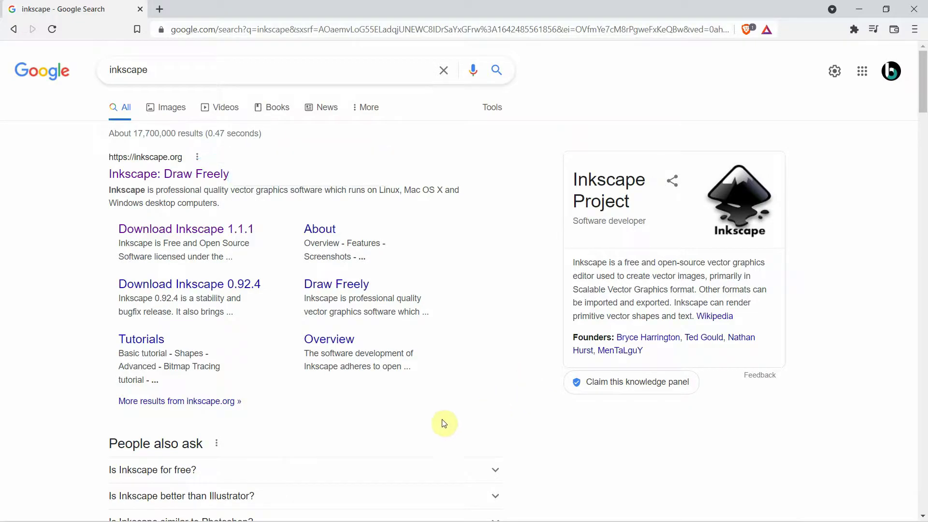
Step: Open the 'Inkscape: Draw Freely' result to reach inkscape.org
click(187, 180)
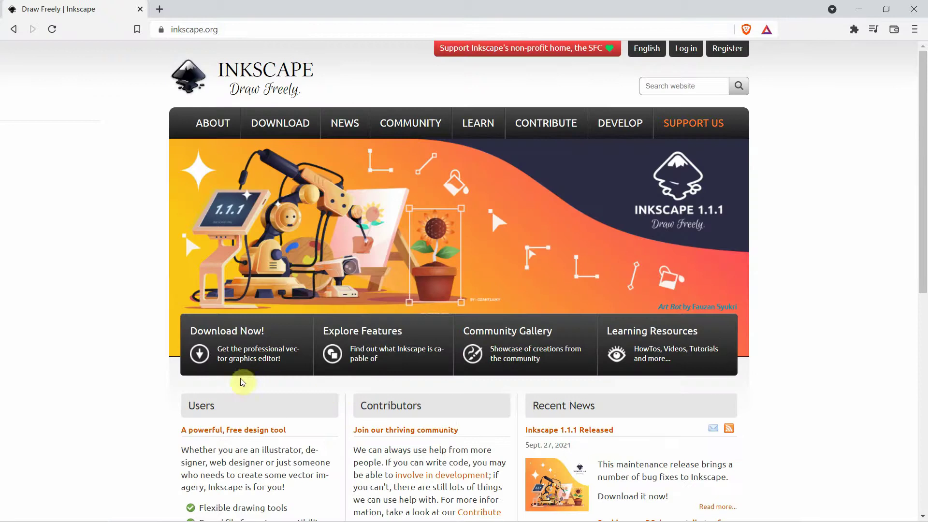
mouse_move(280, 123)
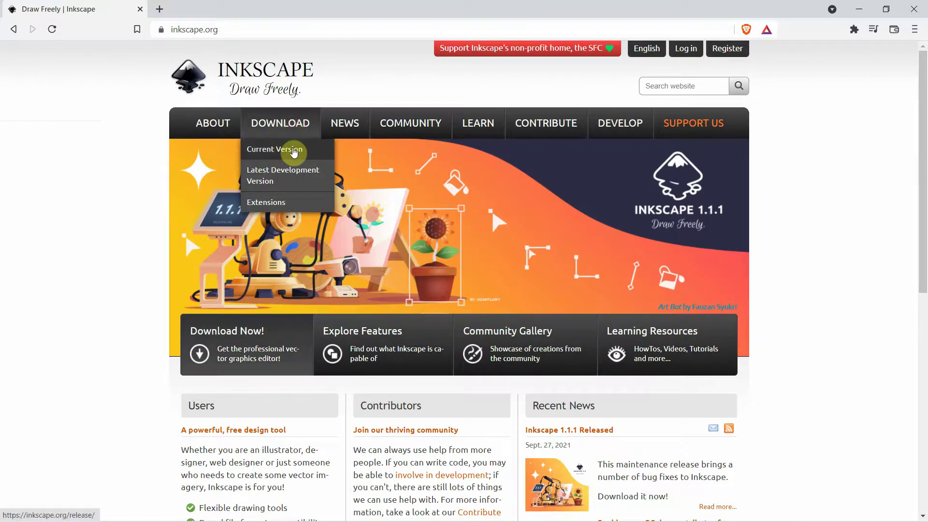
Step: Go to the Inkscape 1.1.1 Windows download page, then minimize the browser
click(294, 151)
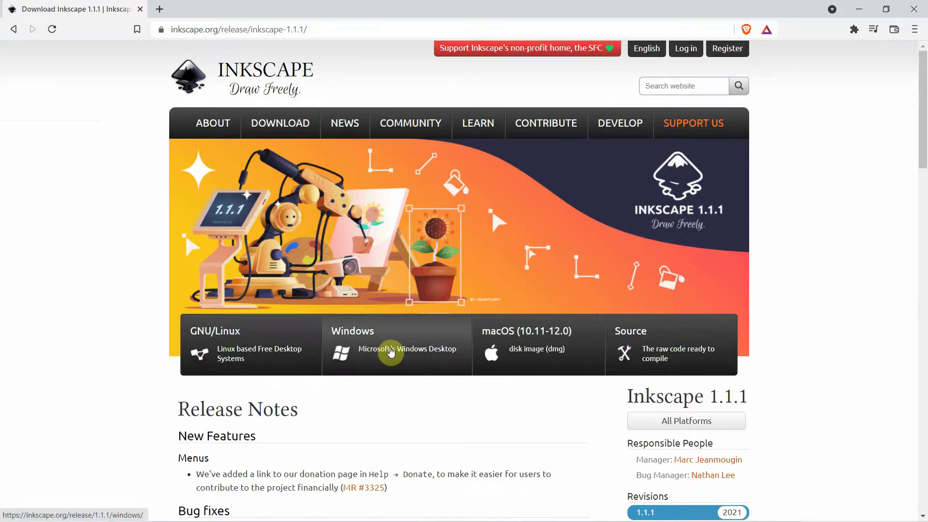
click(391, 352)
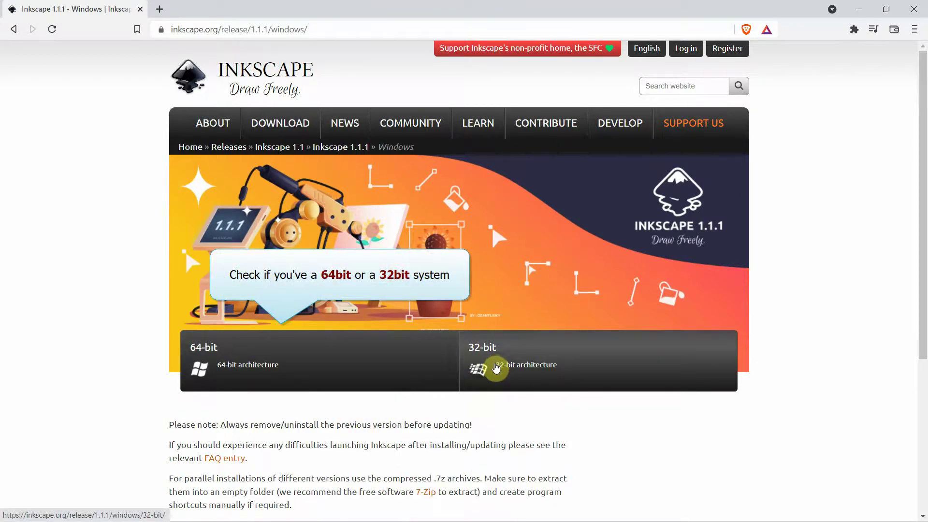
click(860, 10)
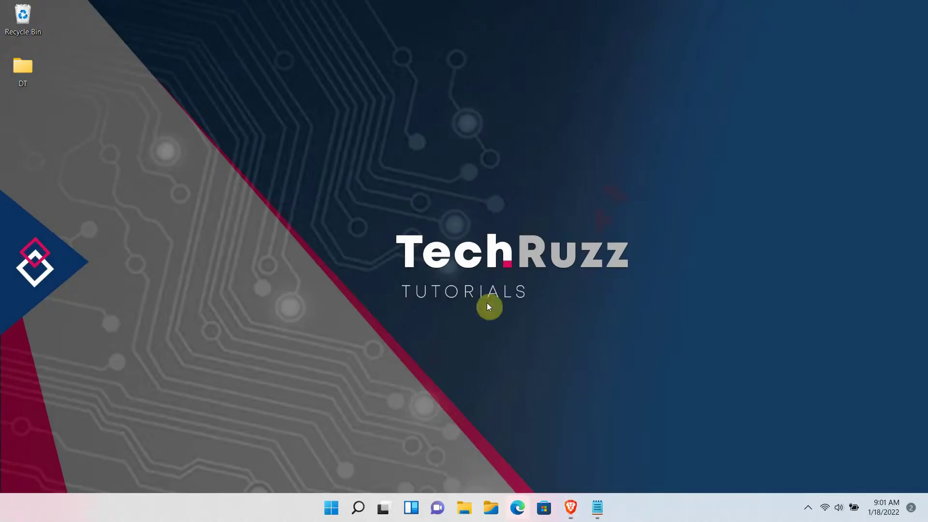
Step: Check This PC's properties to confirm a 64-bit system type, then close Settings and File Explorer
click(465, 512)
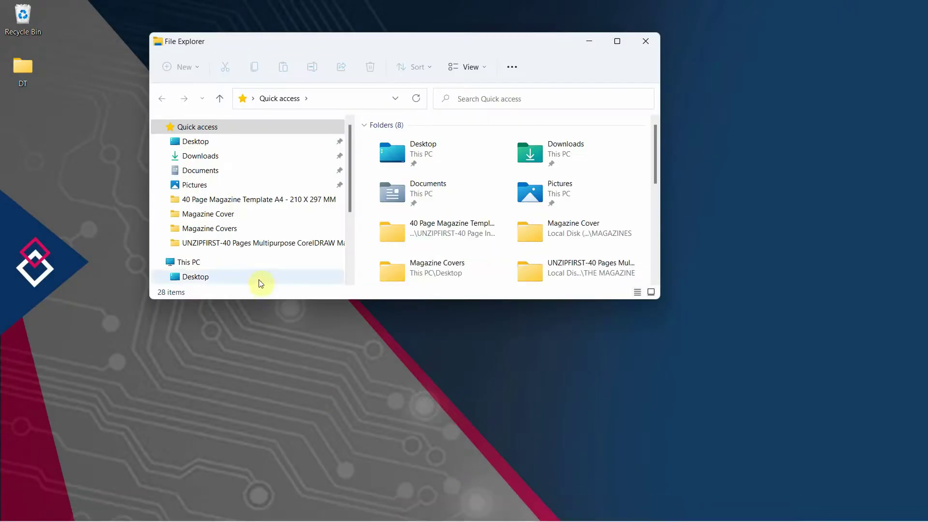
scroll(251, 283, down, 1)
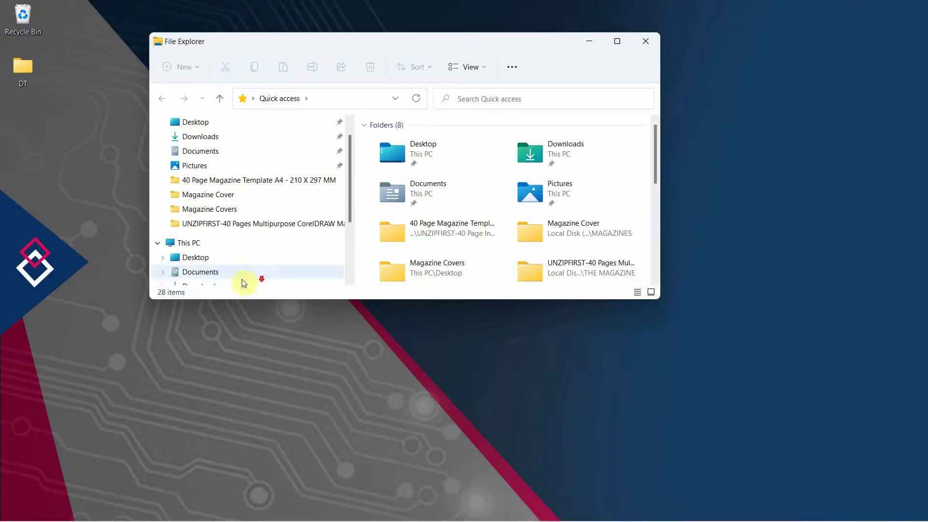
right_click(227, 249)
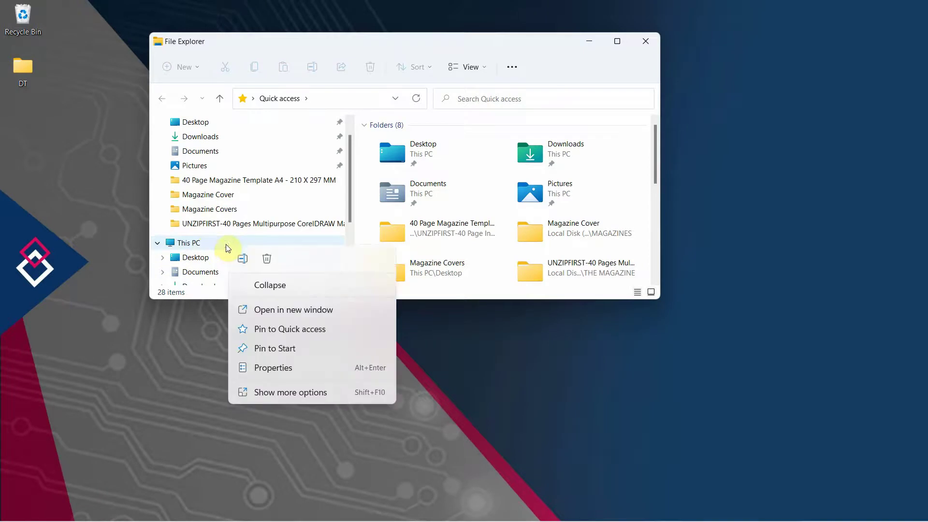
click(287, 370)
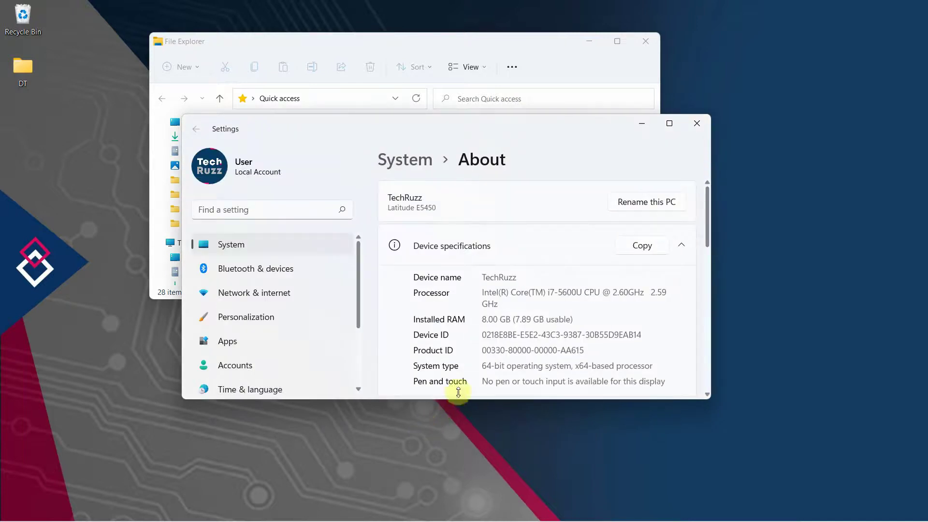
drag(483, 366, 502, 366)
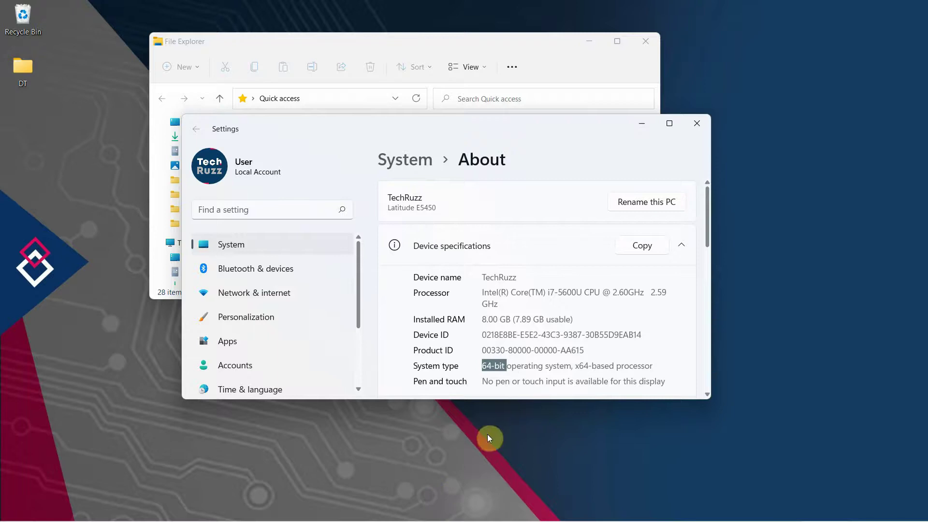
click(698, 124)
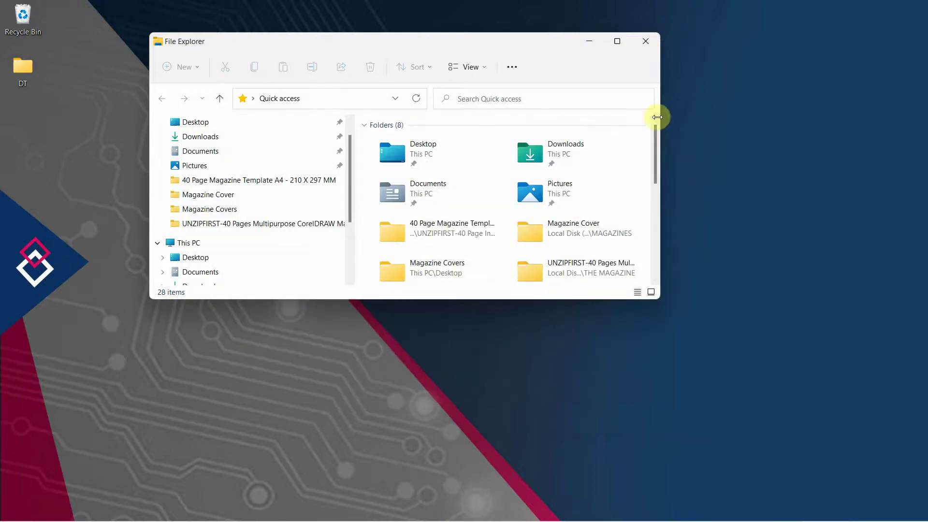
click(648, 42)
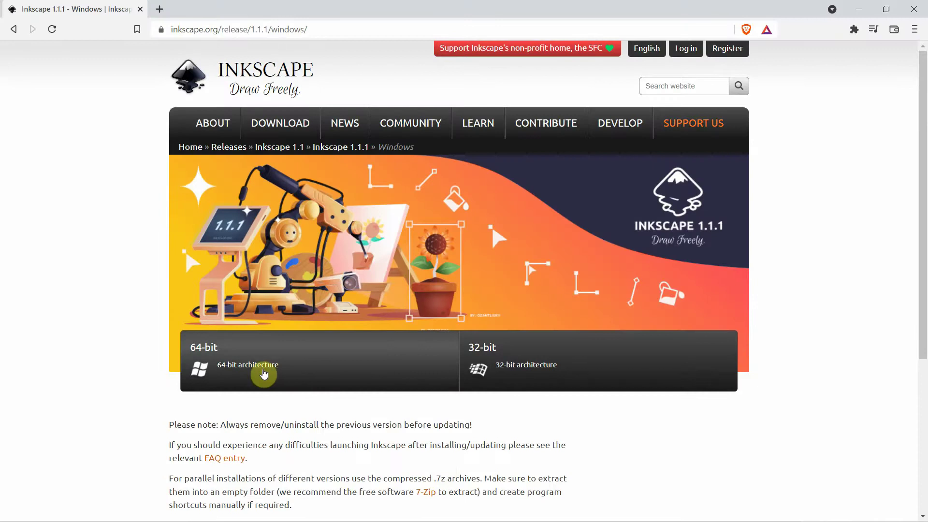
Step: Download the 64-bit .exe installer for Inkscape 1.1.1 and save it to the Desktop
click(289, 366)
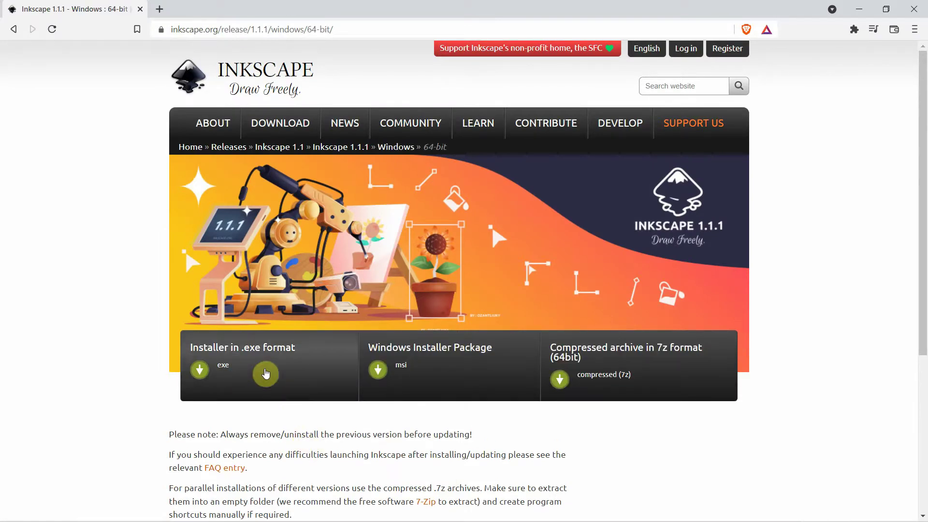
click(271, 374)
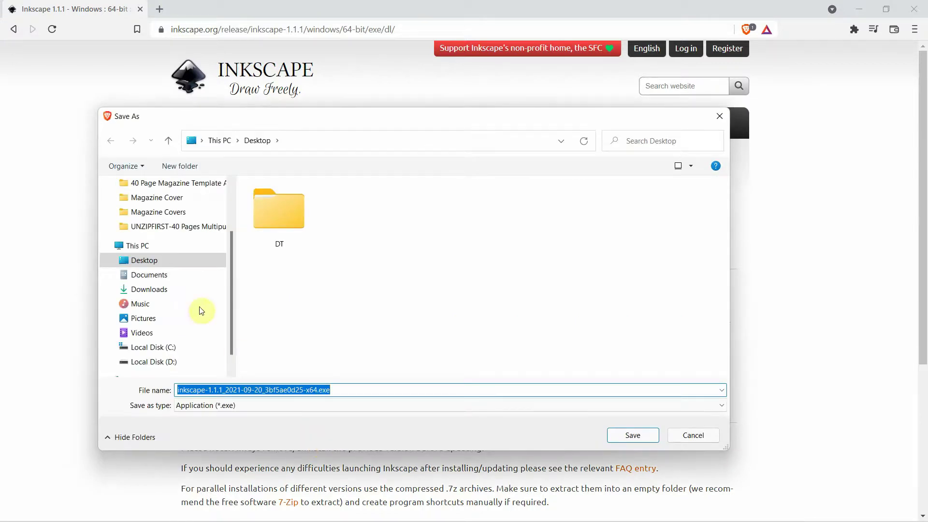
click(190, 257)
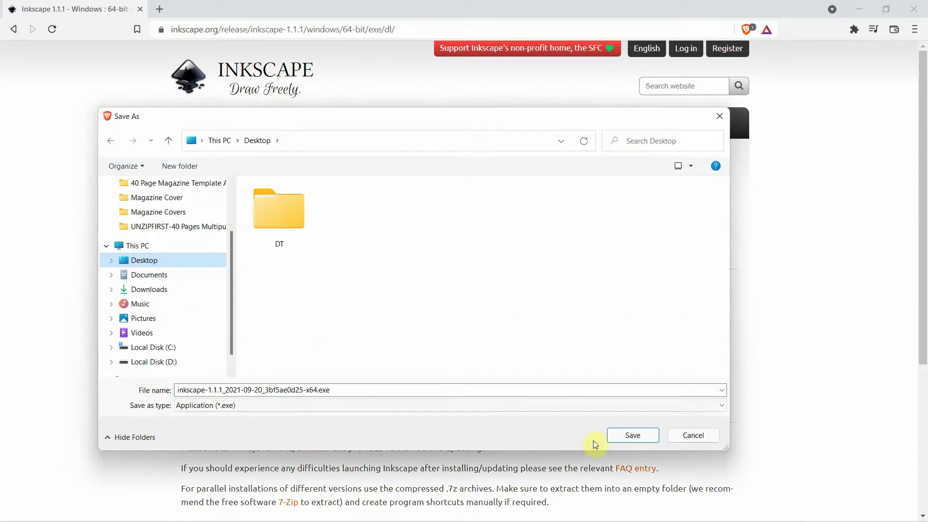
click(624, 435)
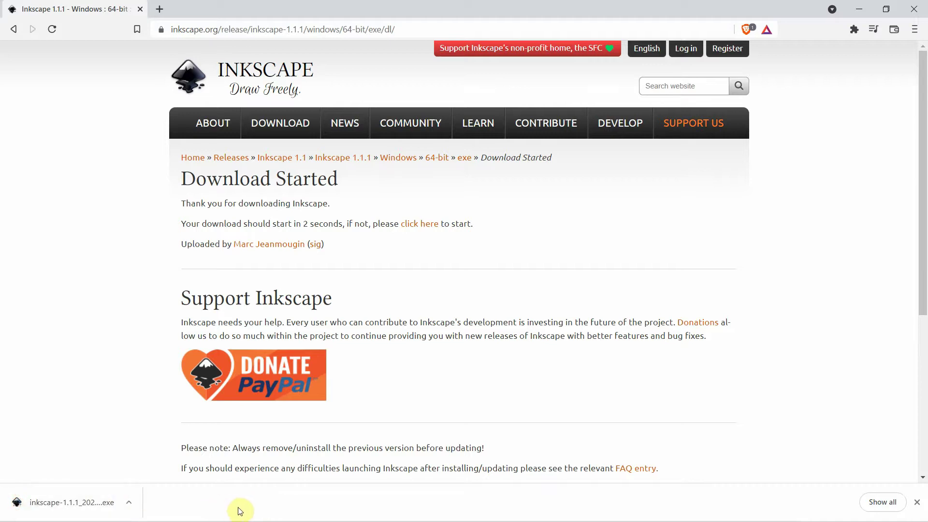
Step: Launch the downloaded Inkscape installer from the Desktop and accept the license agreement
click(857, 8)
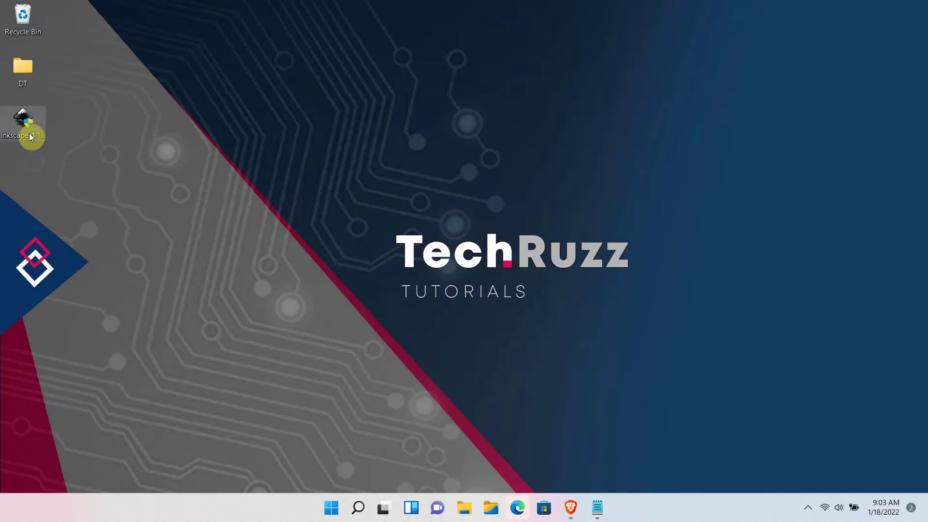
click(30, 127)
double_click(29, 123)
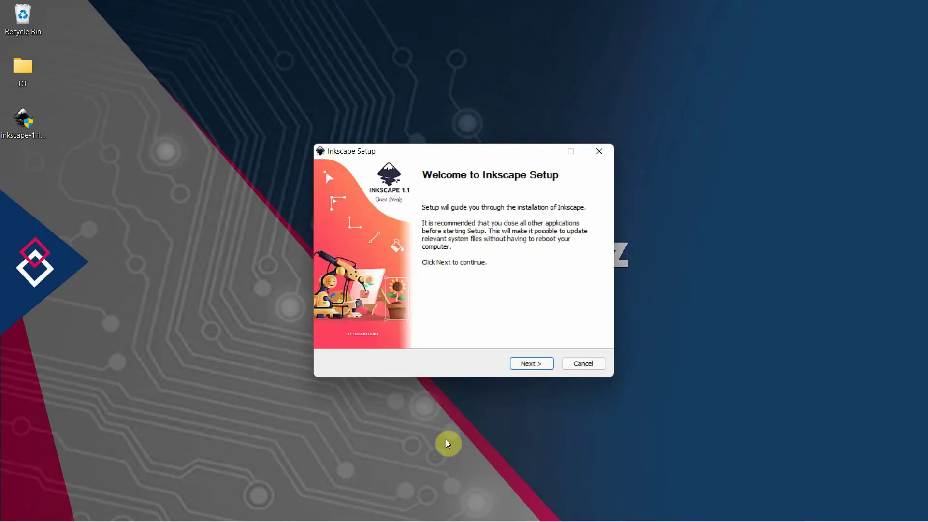
click(534, 368)
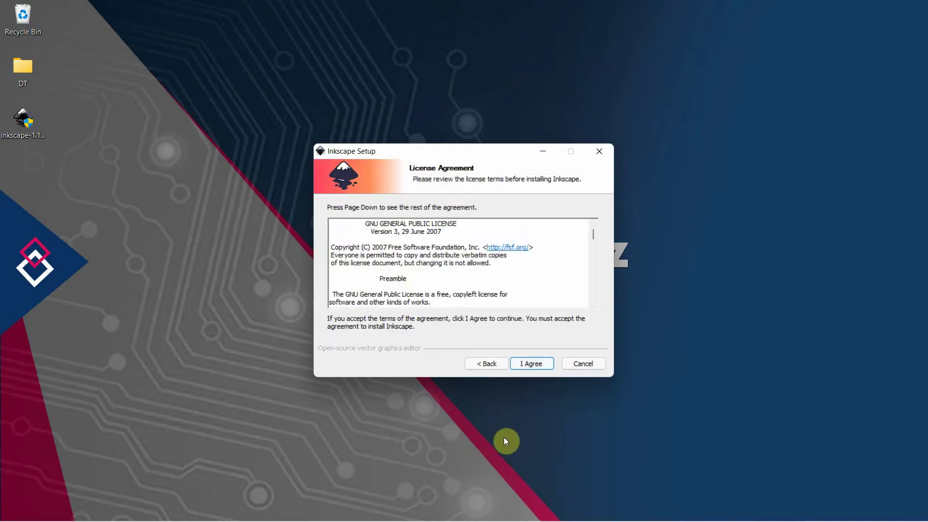
click(529, 367)
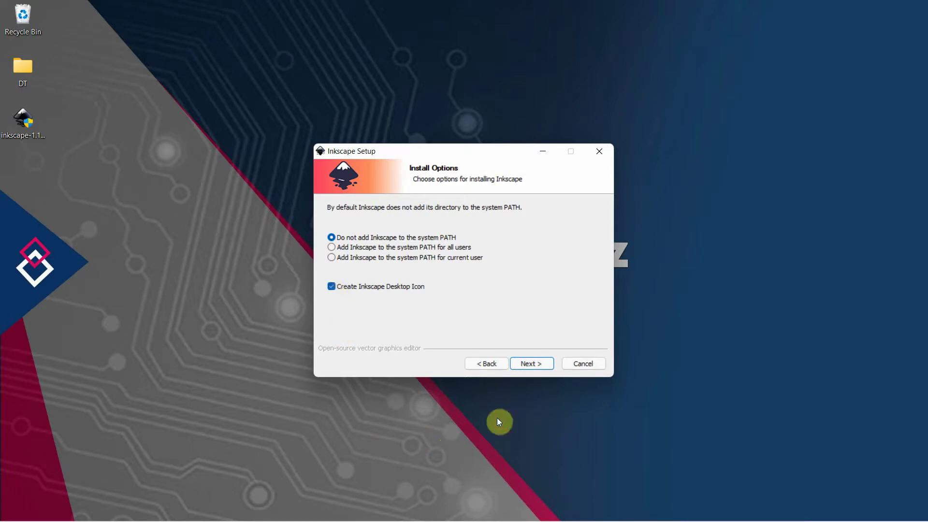
Step: Install to C:\Program Files\Inkscape with Start Menu folder Inkscape and full components, then launch Inkscape
click(530, 364)
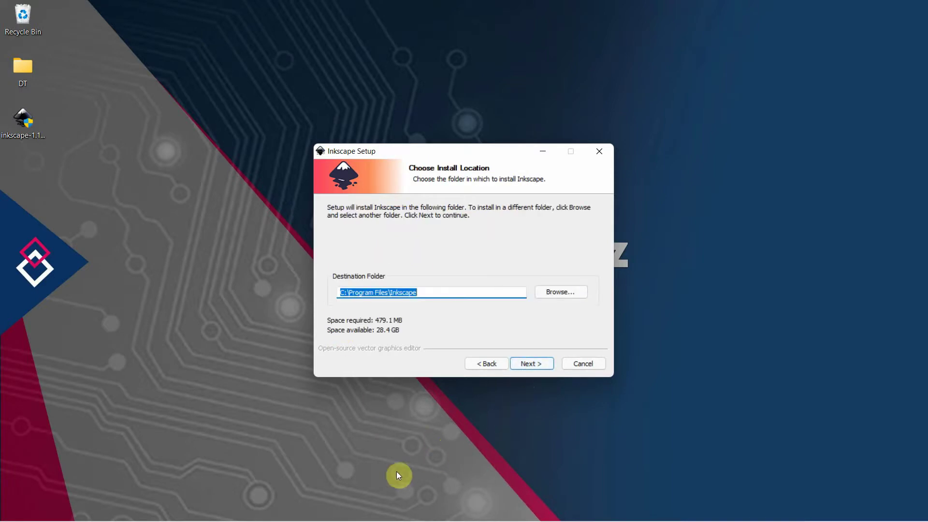
click(530, 364)
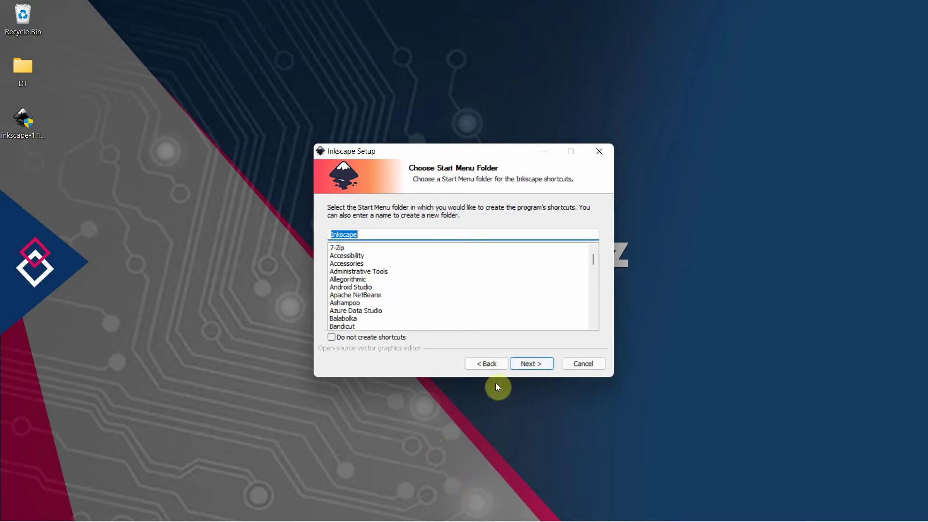
click(528, 366)
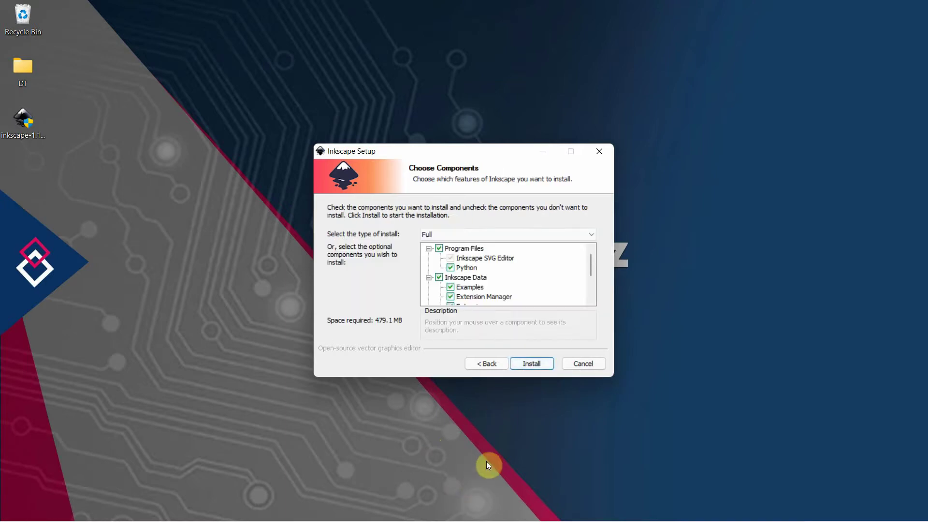
click(529, 365)
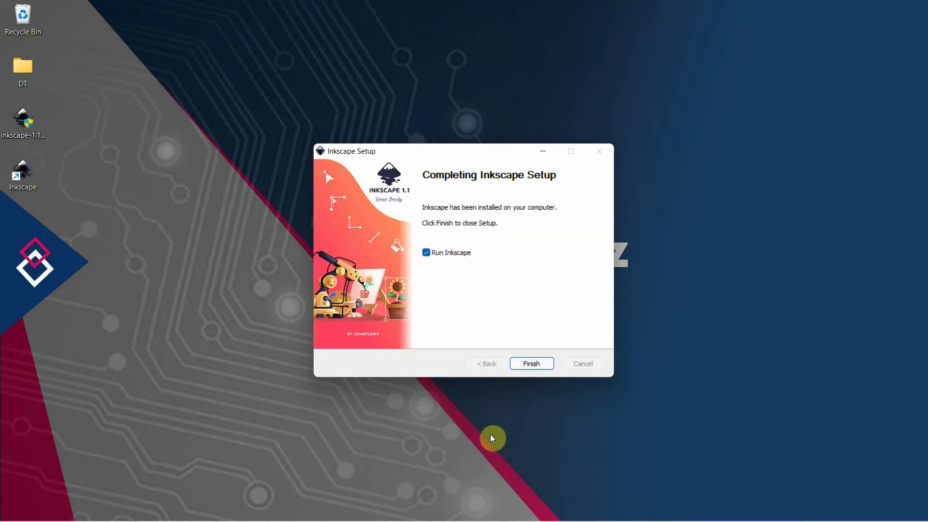
click(530, 365)
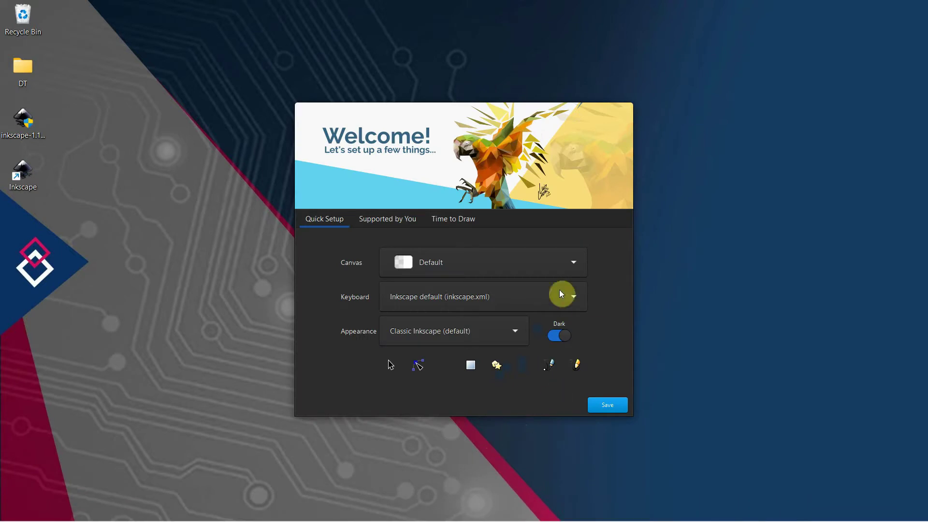
Step: Keep Default canvas, Inkscape default shortcuts and Classic Inkscape appearance, and save the quick setup
click(569, 264)
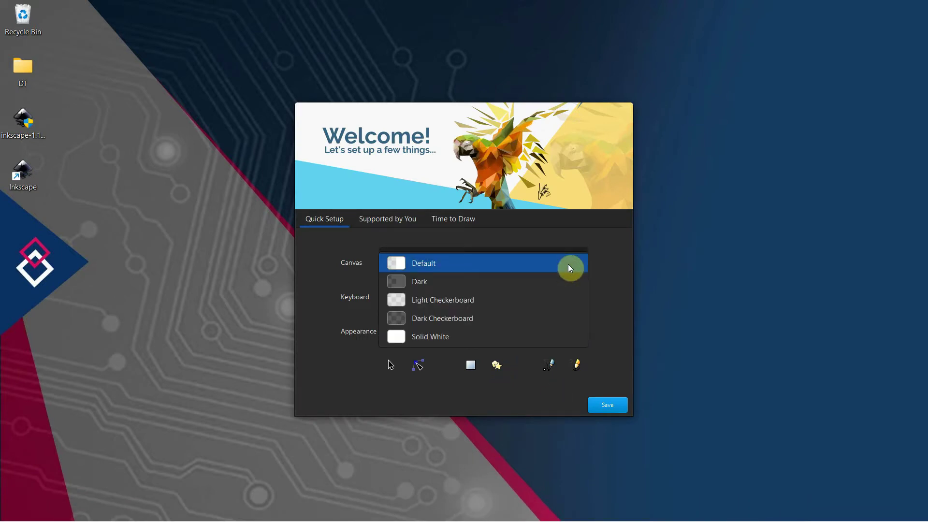
click(569, 263)
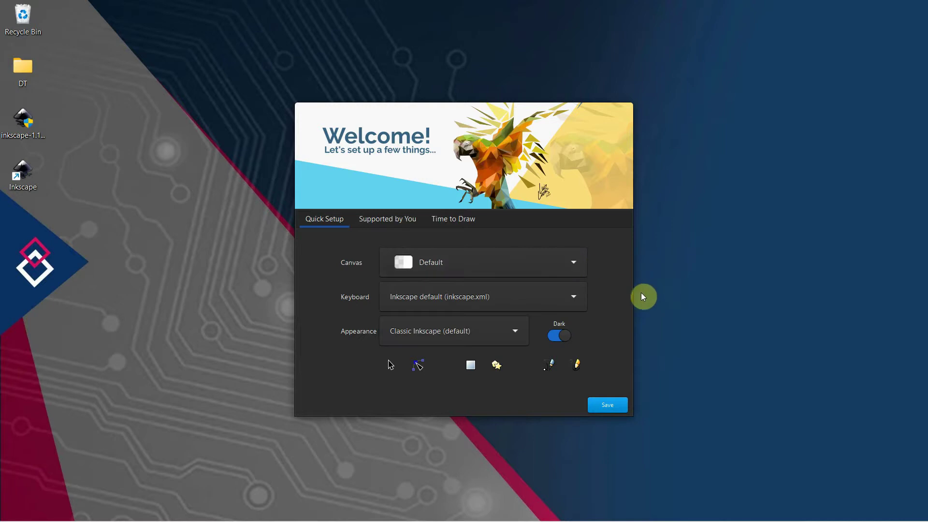
click(579, 297)
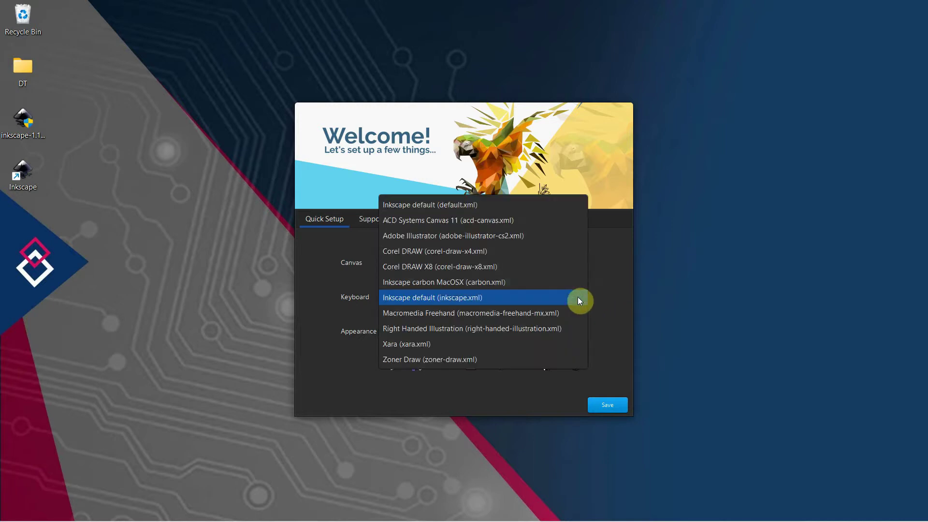
click(621, 289)
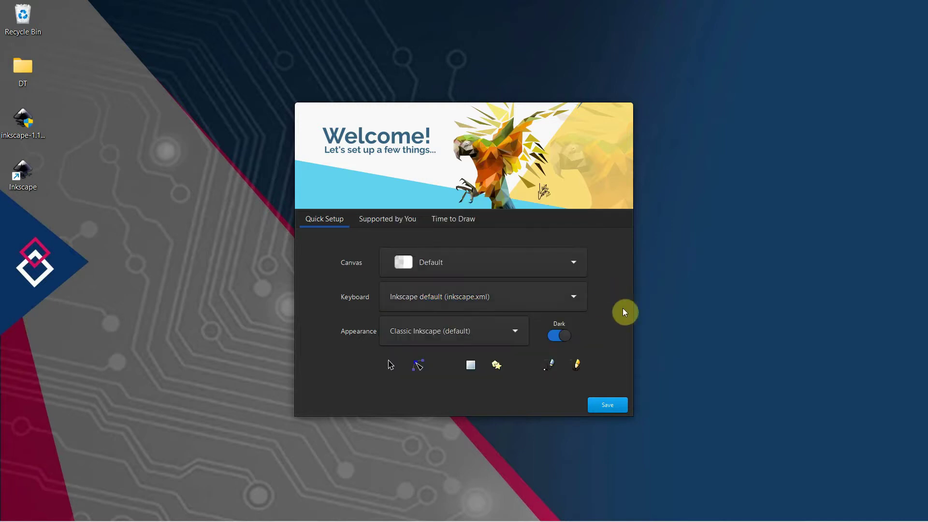
click(511, 339)
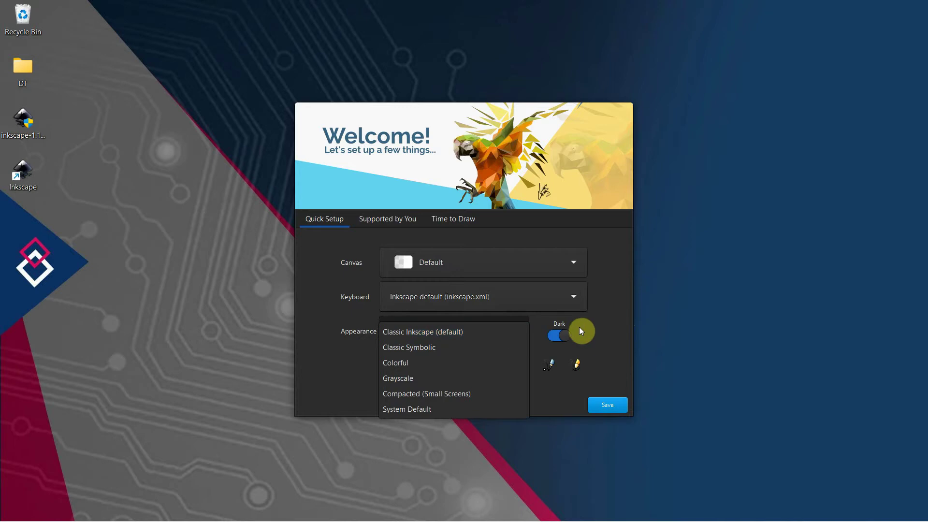
click(604, 325)
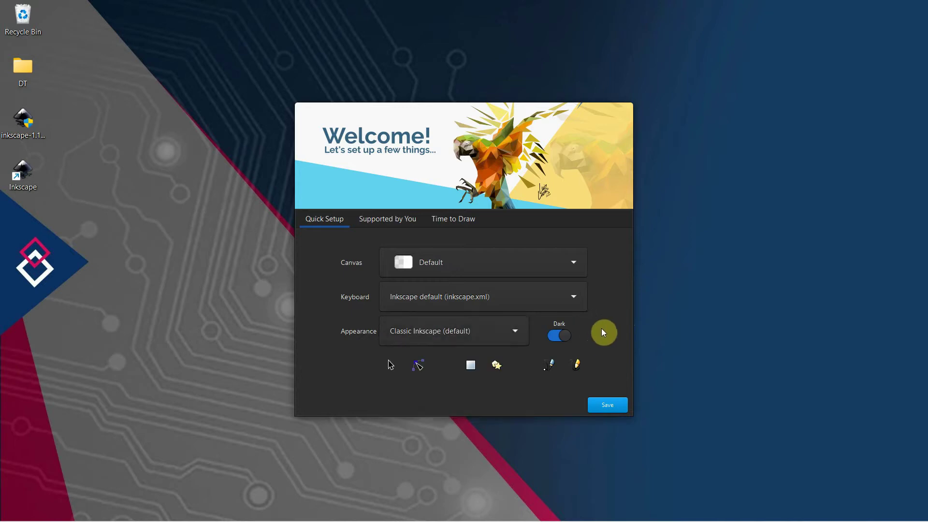
click(607, 404)
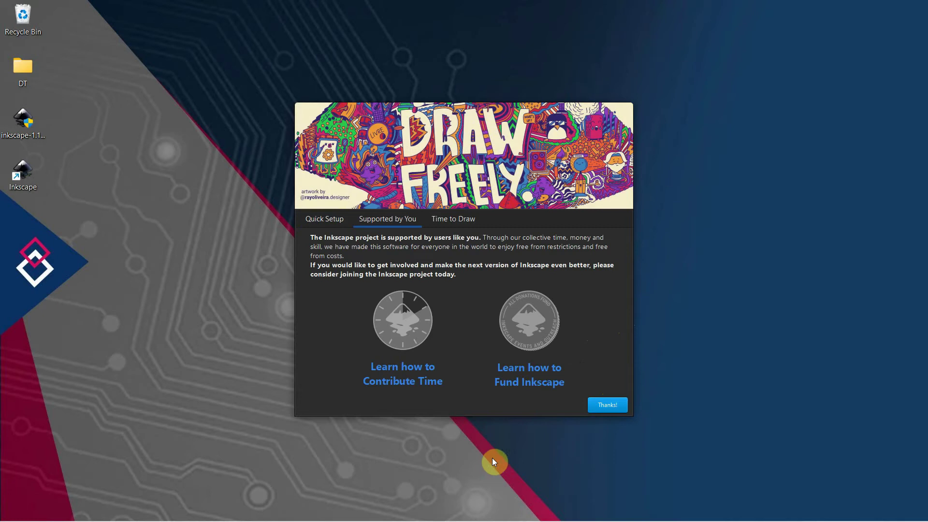
Step: Turn off 'Show this every time' for the welcome screen and create a new document
click(603, 406)
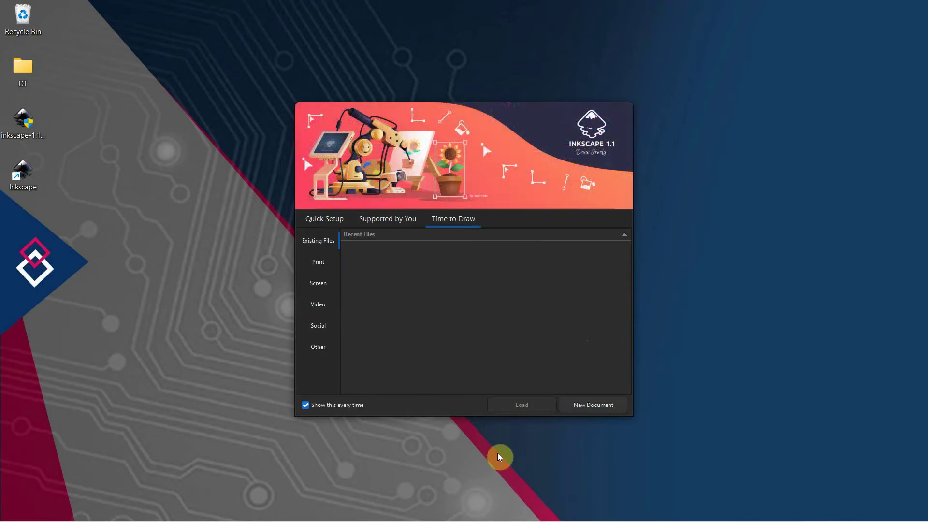
click(306, 406)
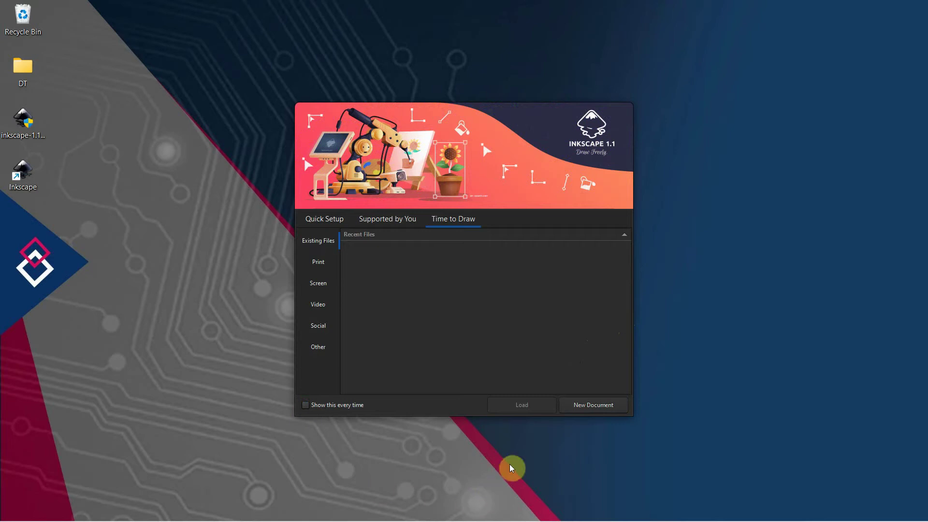
click(592, 406)
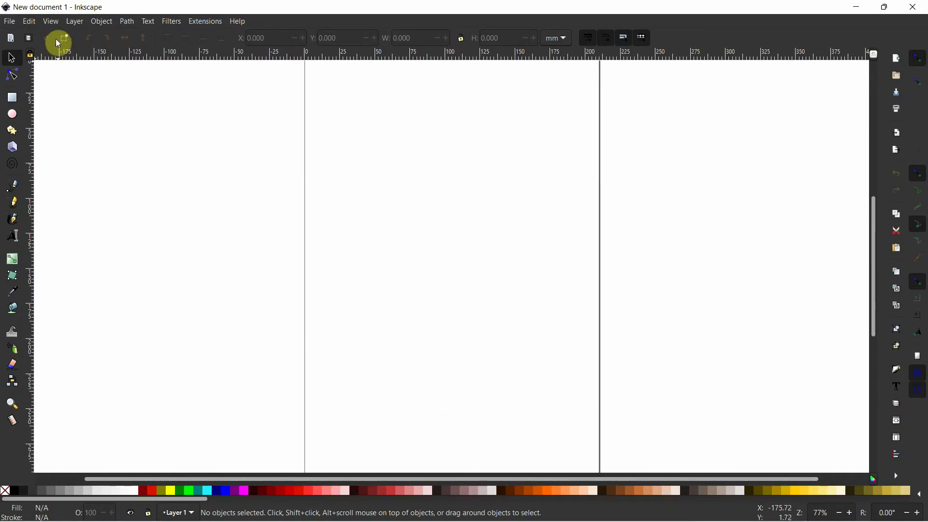
Step: Uncheck 'Use dark theme' in Preferences' Themeing settings and close Preferences
click(30, 21)
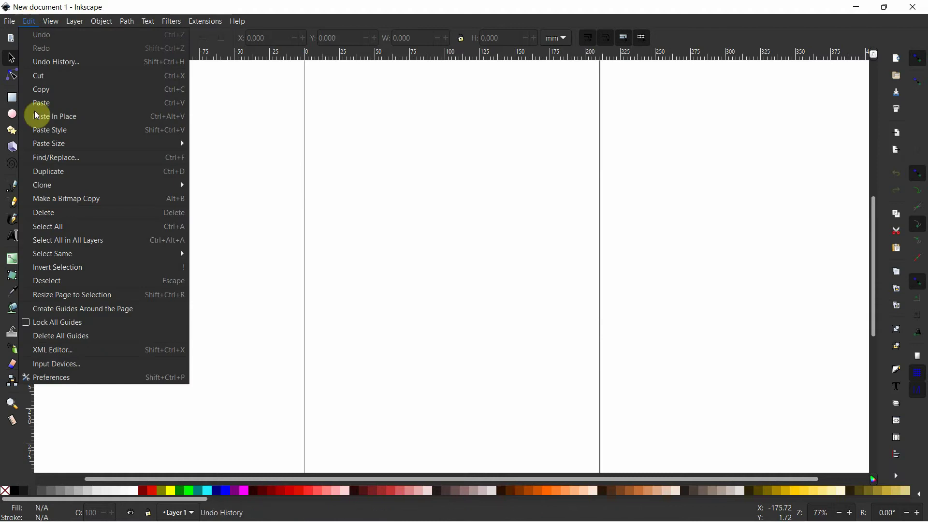
click(53, 378)
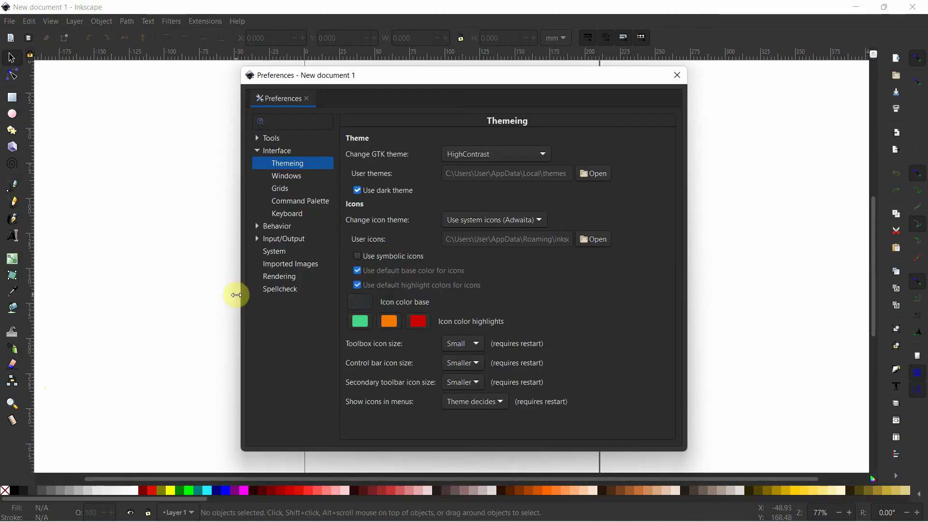
click(357, 191)
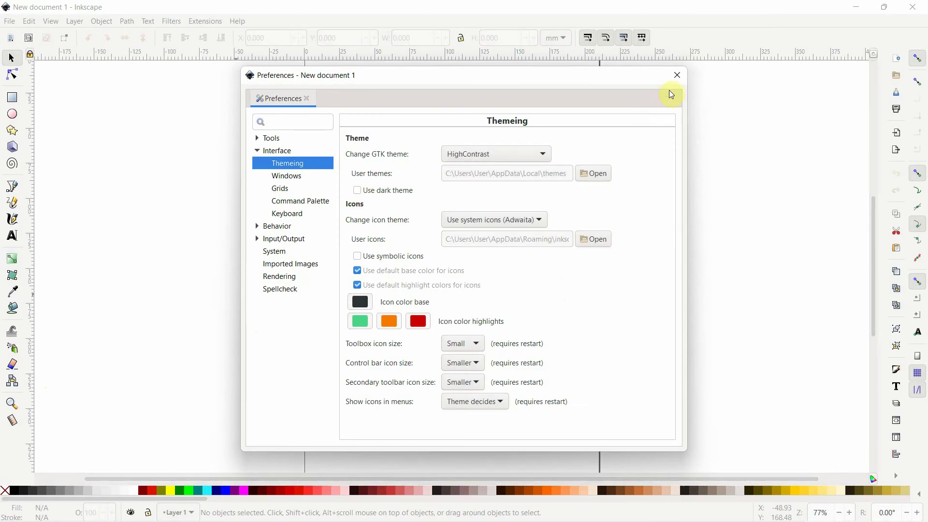
click(678, 77)
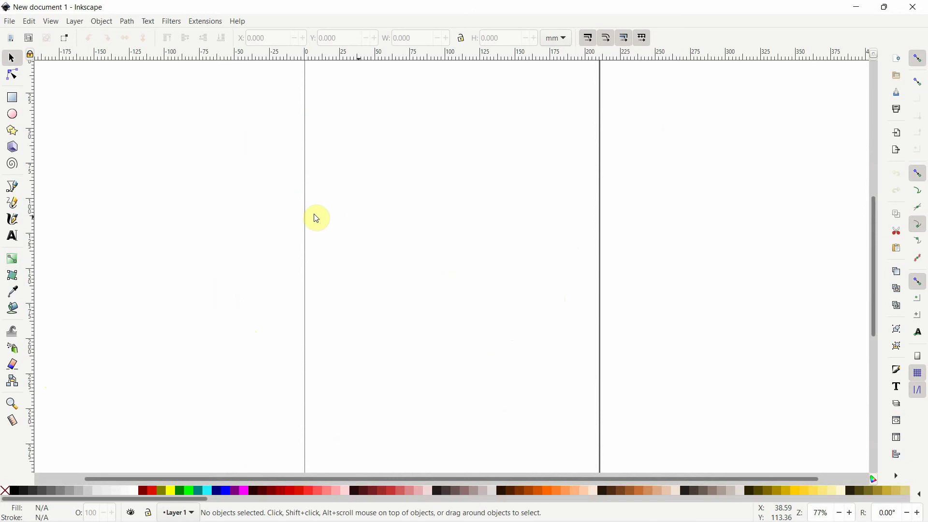
click(237, 215)
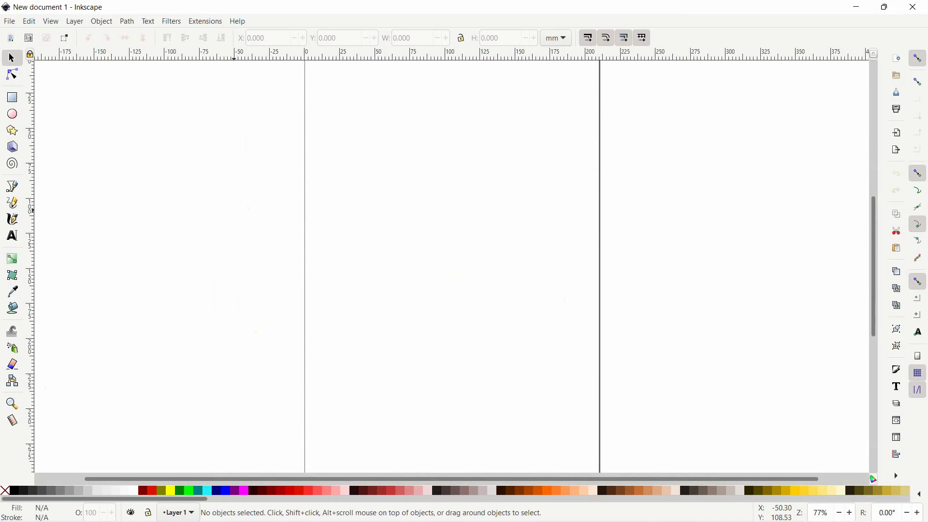